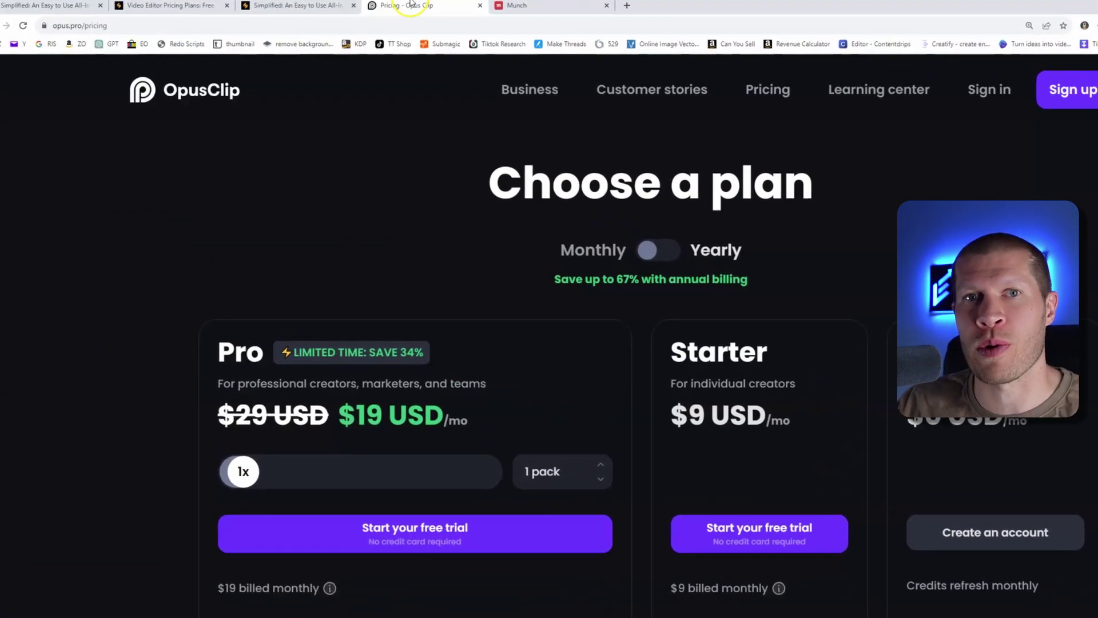
Step: Open Munch's $49/$116/$220 Pro, Elite and Ultimate plans and highlight Pro's 200 uploaded minutes
click(571, 5)
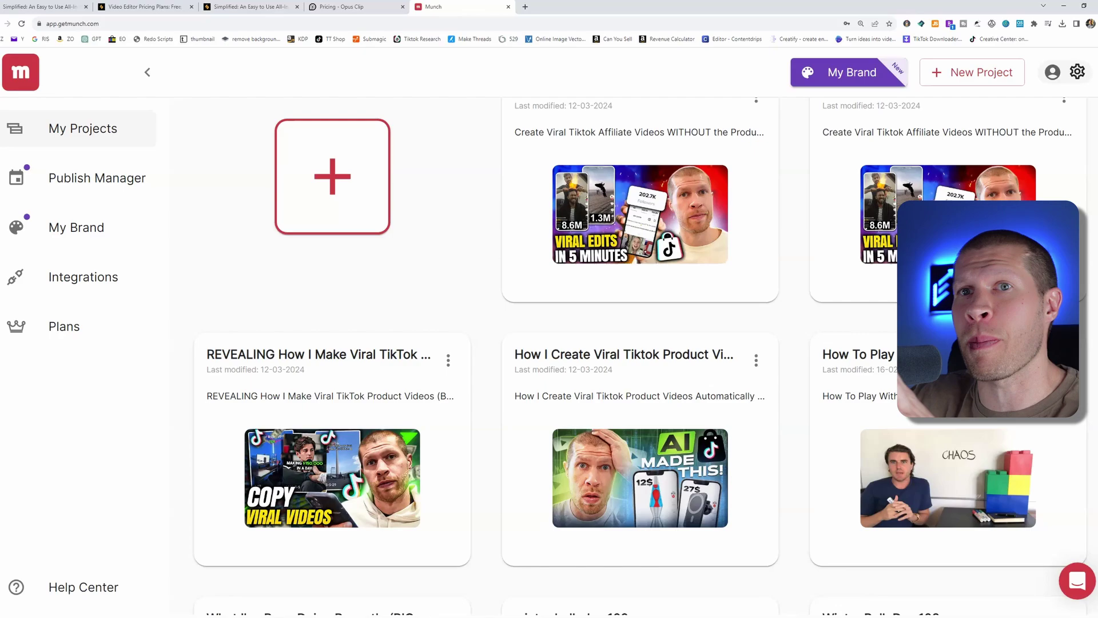
click(80, 325)
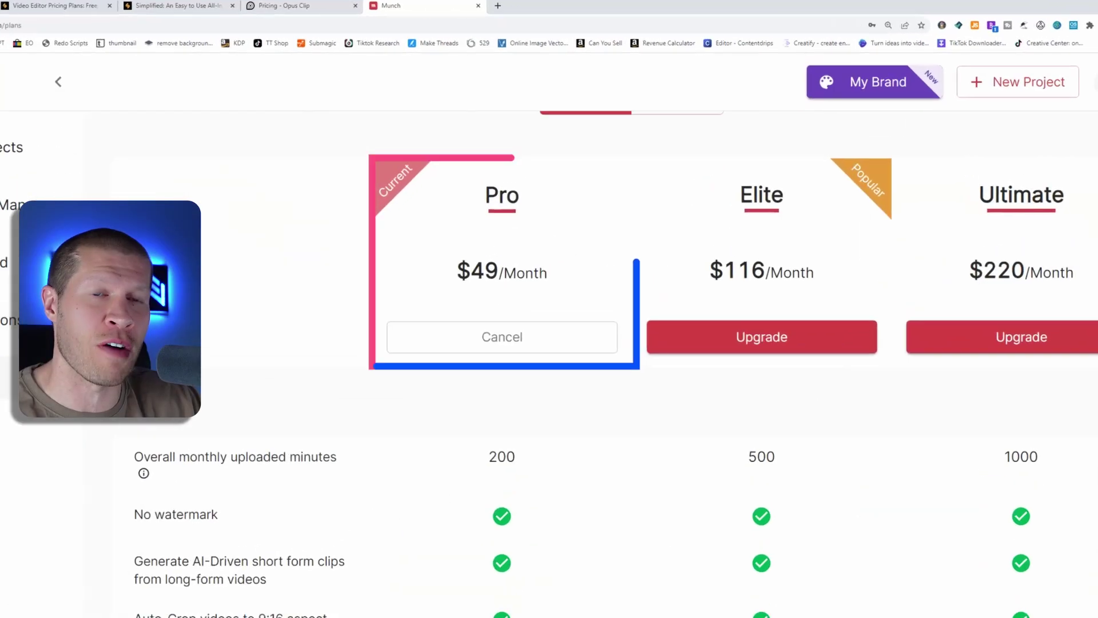
drag(483, 470, 520, 471)
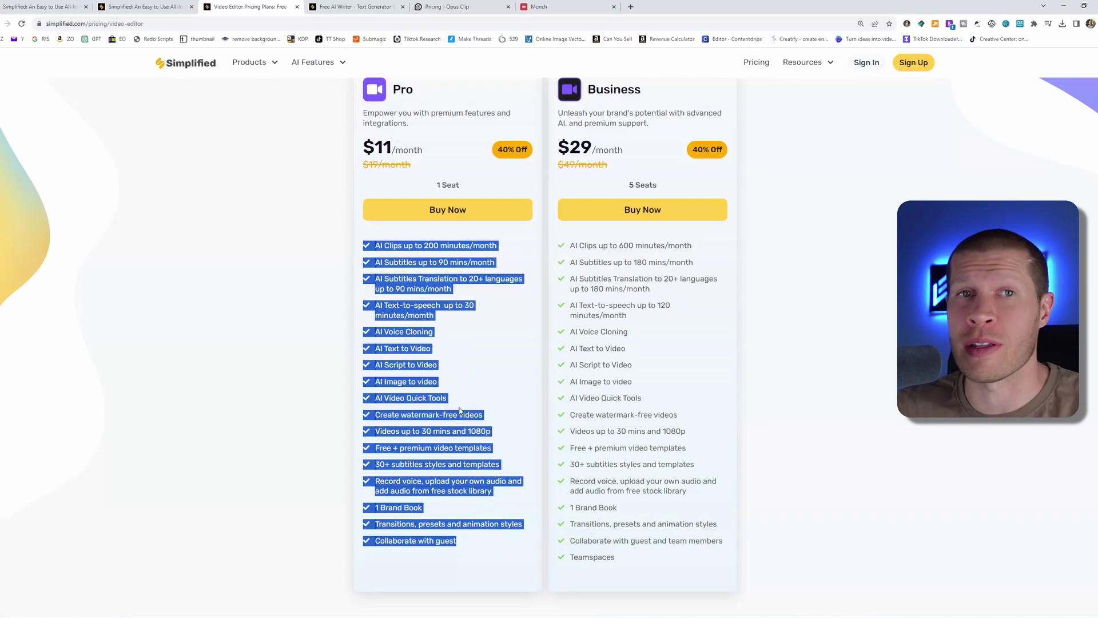
Step: Clear the Pro feature-list selection and switch to the Free AI Writer page
click(362, 251)
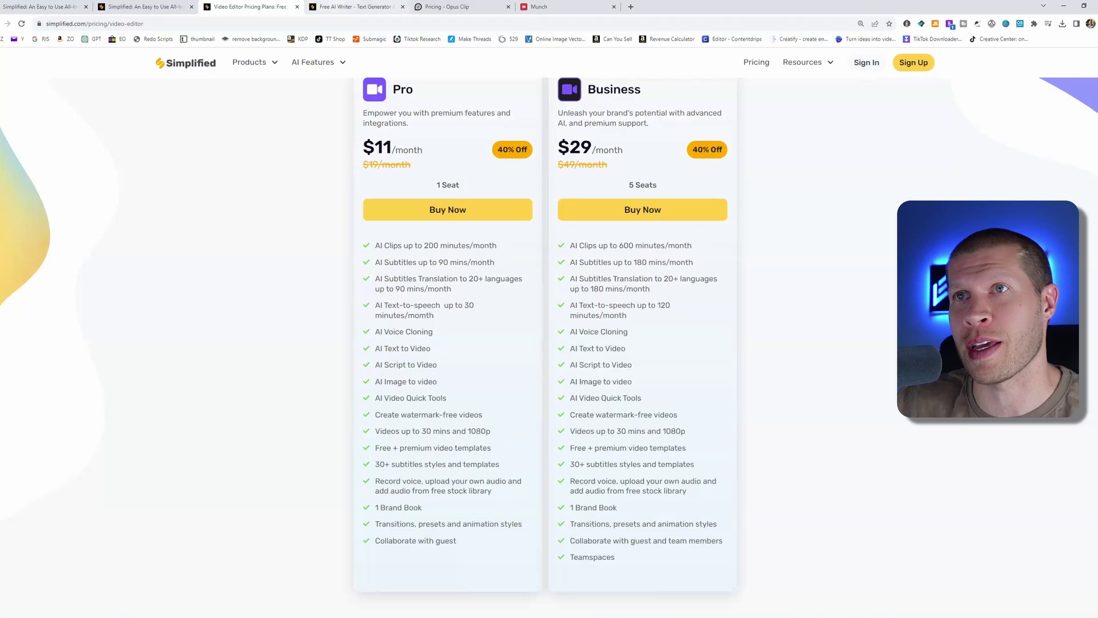
click(335, 6)
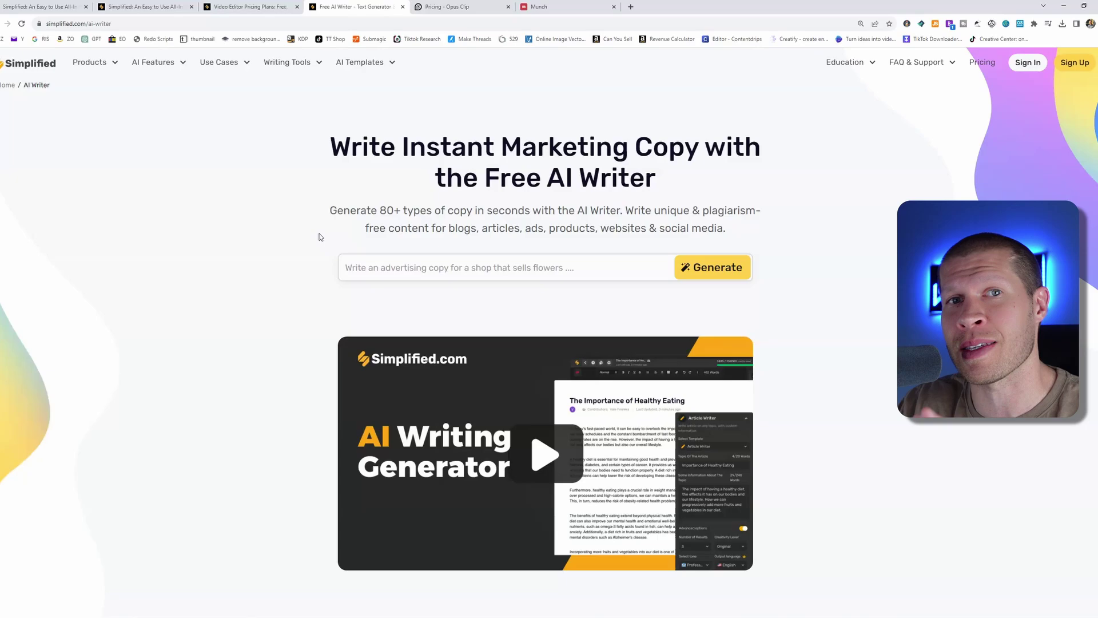
Step: Browse the Products and AI Features menus, then choose AI Video from Products
mouse_move(74, 66)
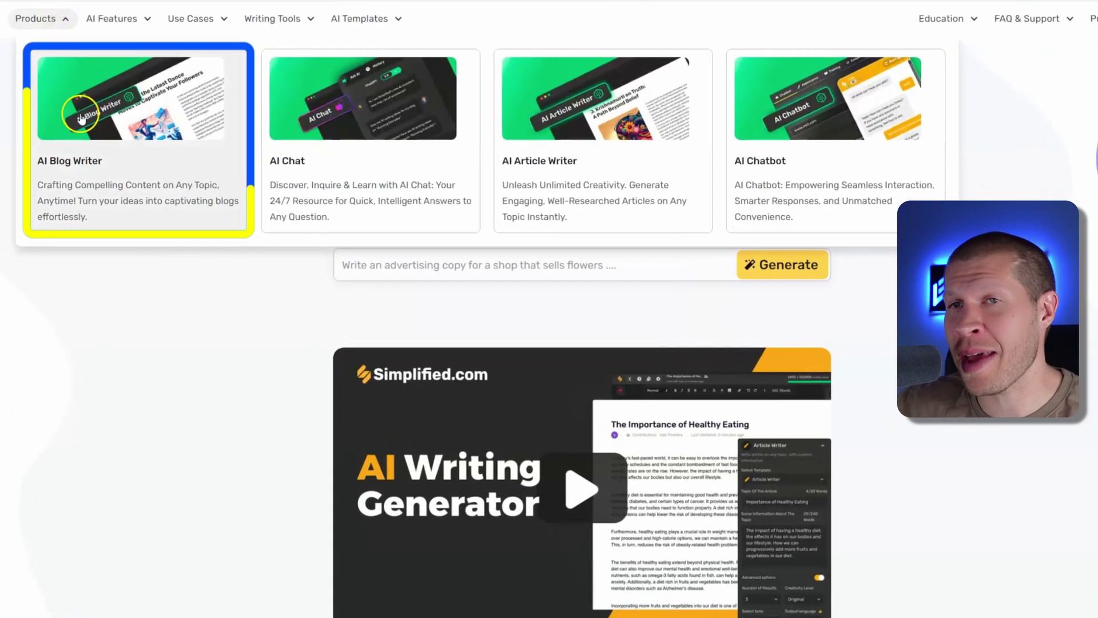
click(129, 156)
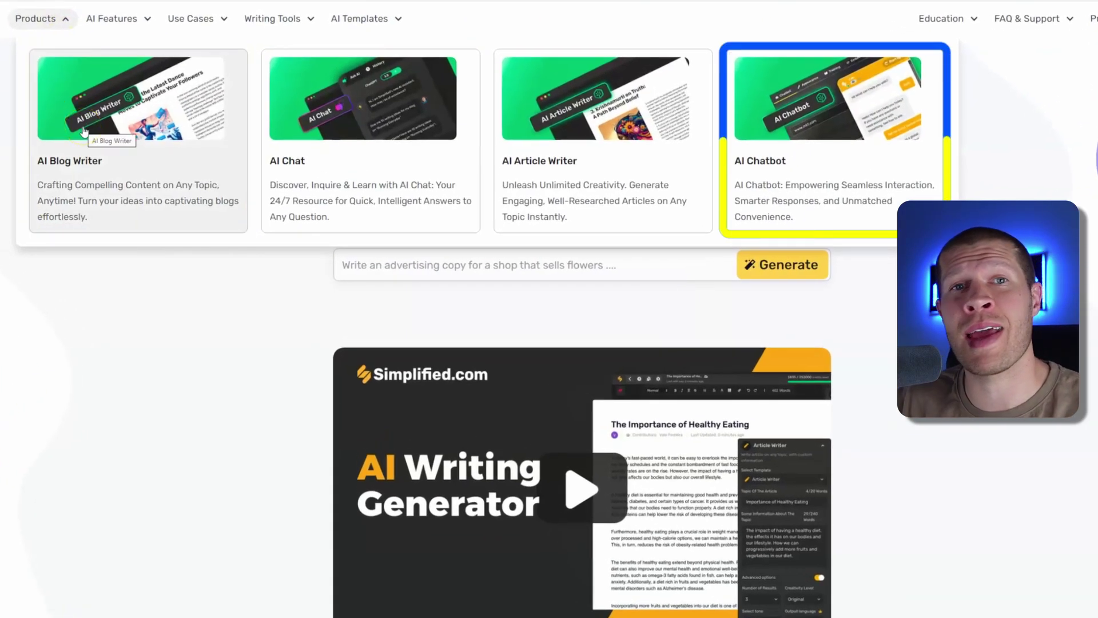
click(84, 132)
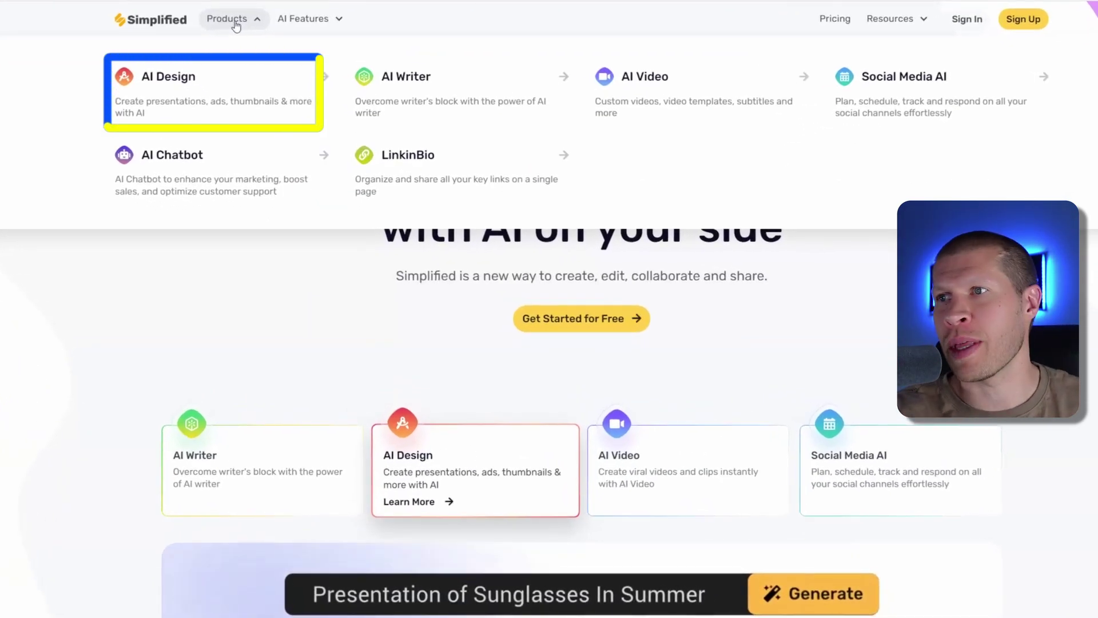
click(888, 115)
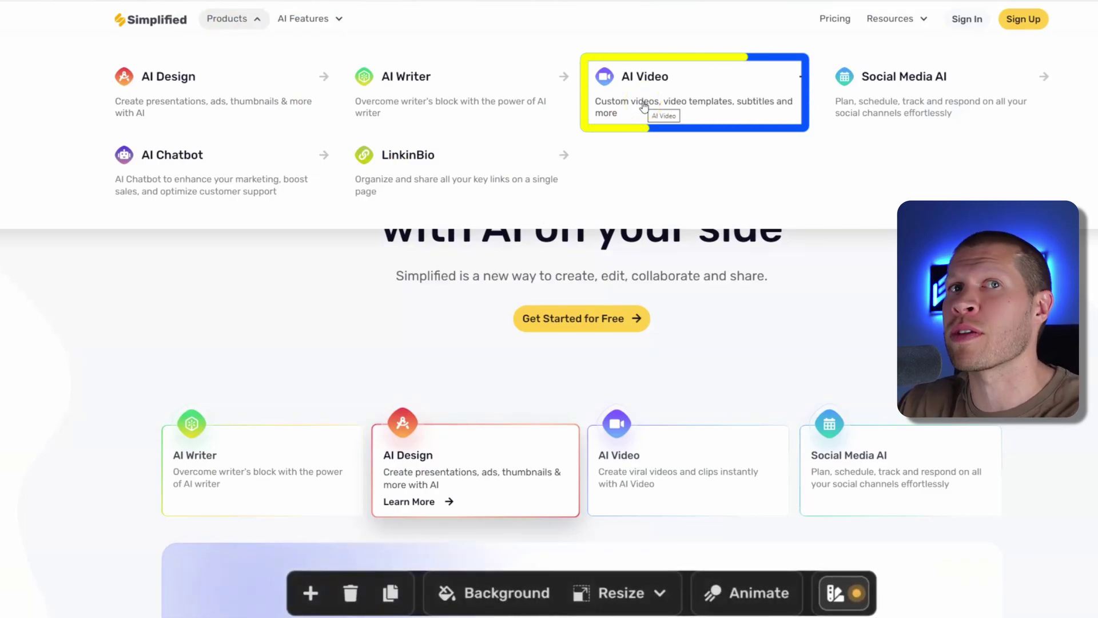
click(318, 23)
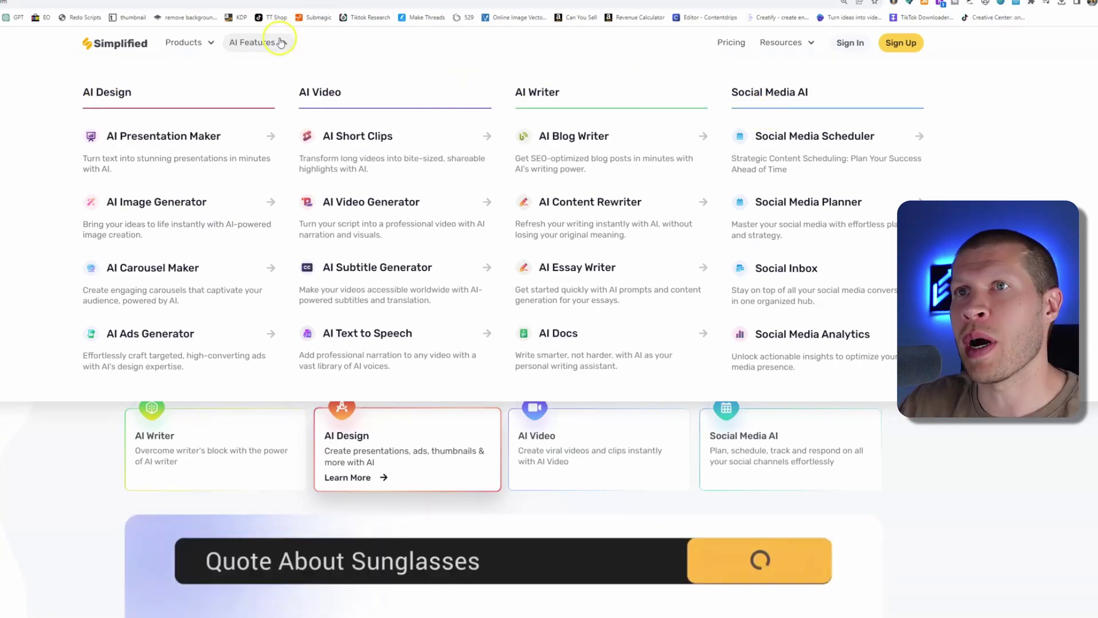
mouse_move(196, 41)
click(239, 54)
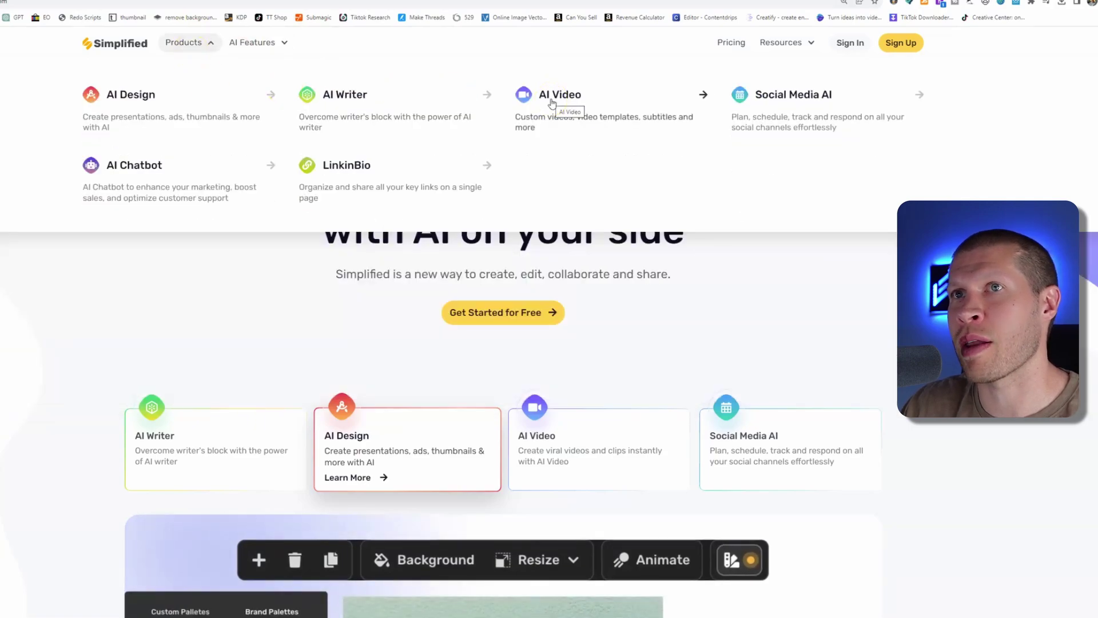
click(552, 102)
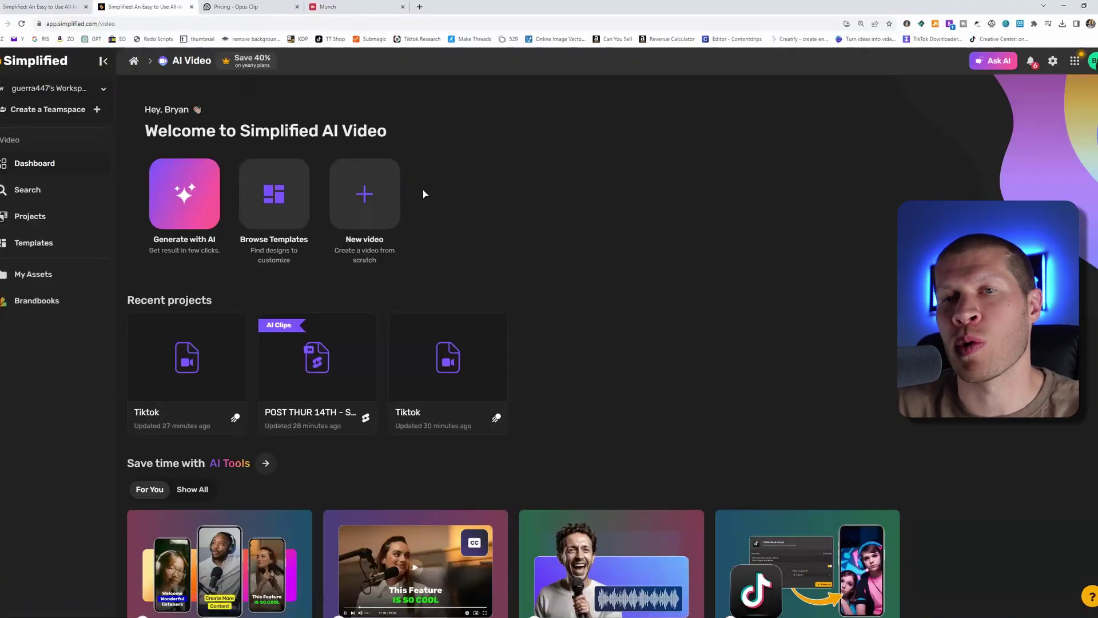
Step: Scroll the AI Video dashboard down to the AI Tools and Quick Tools sections
scroll(439, 282, down, 5)
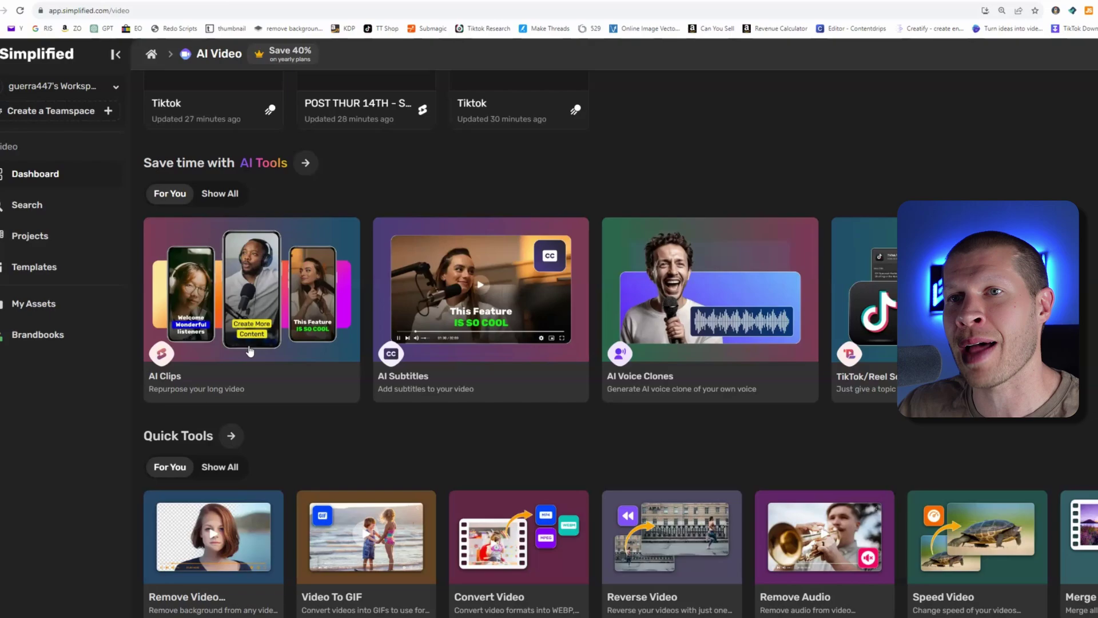
Step: Select the AI Clips card, then scroll back up to the welcome header and Recent projects
click(210, 310)
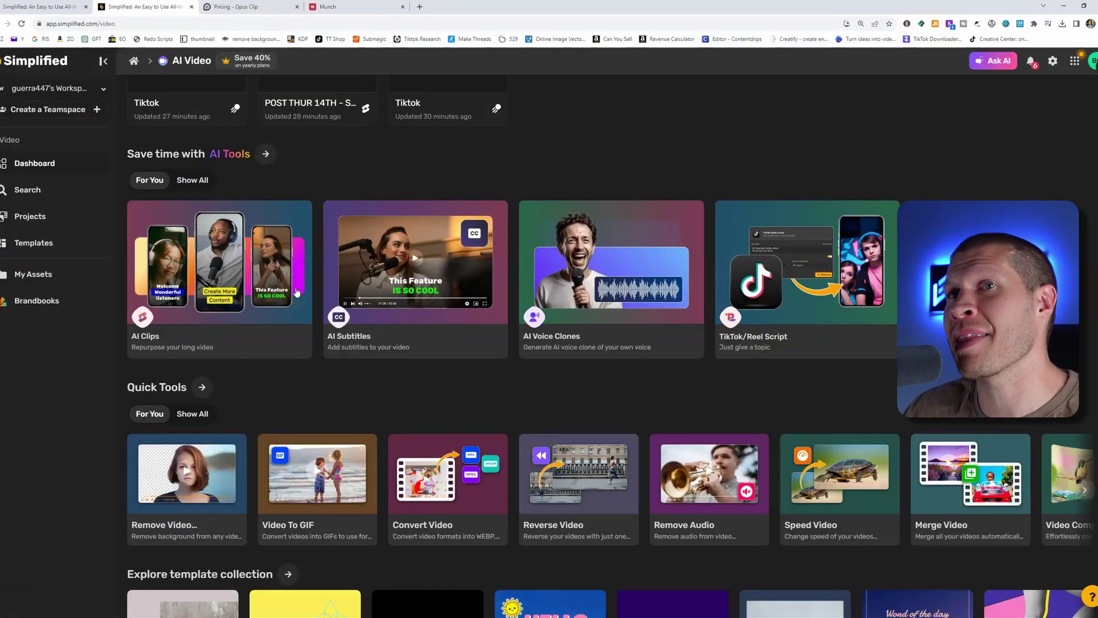
scroll(280, 306, up, 5)
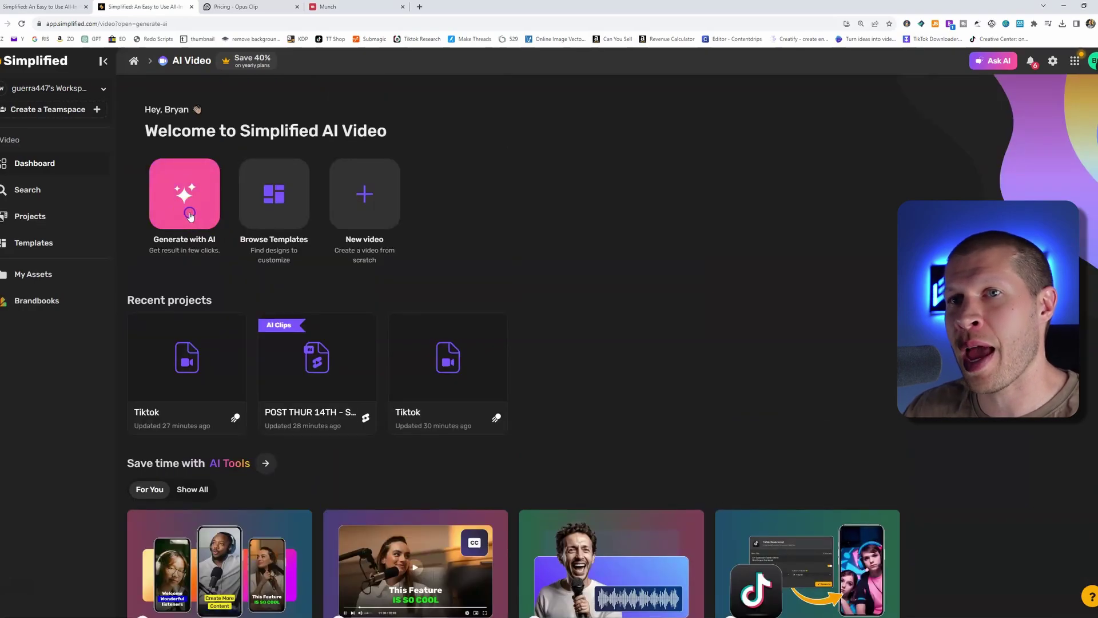
Step: Launch the AI Clips tool from the Generate with AI options
click(191, 216)
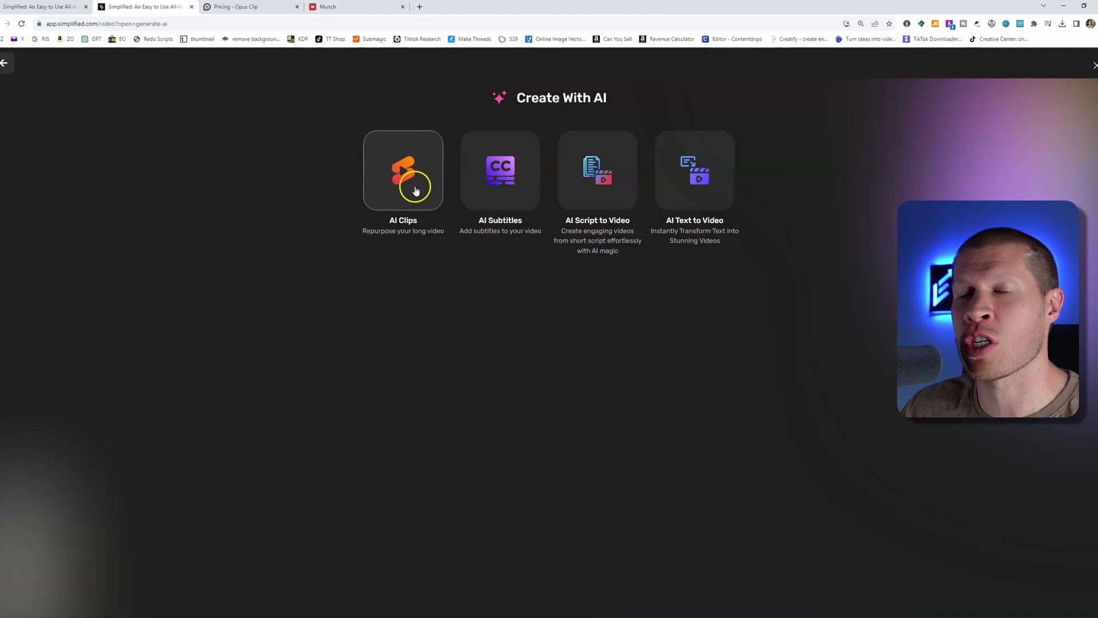
click(415, 185)
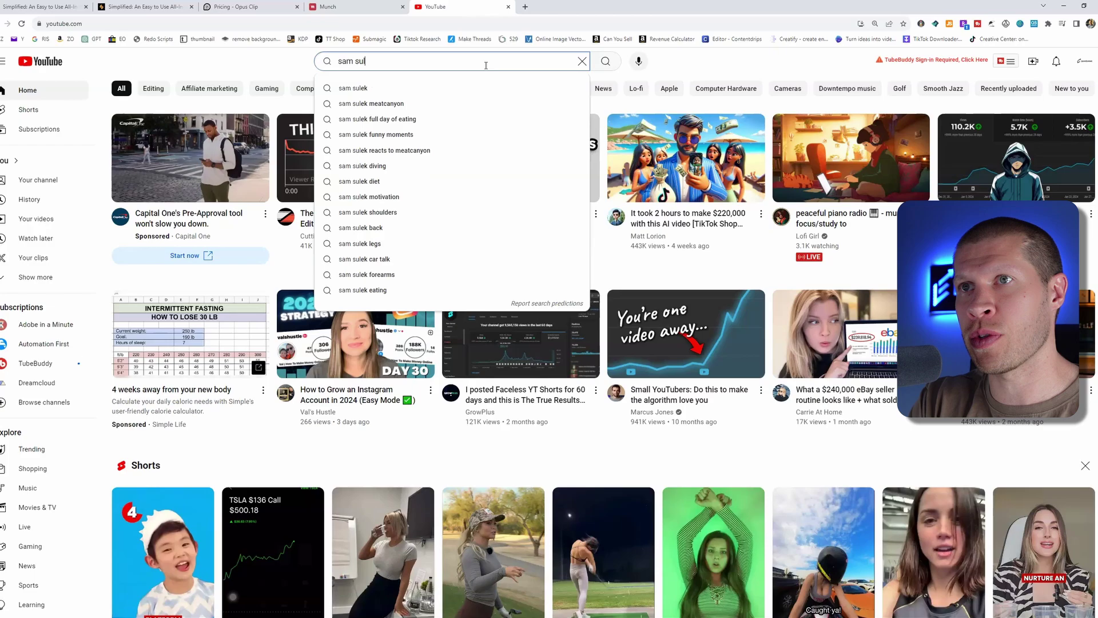
Step: Find the creator's latest Winter Bulk video on YouTube and load it into AI Clips
key(Return)
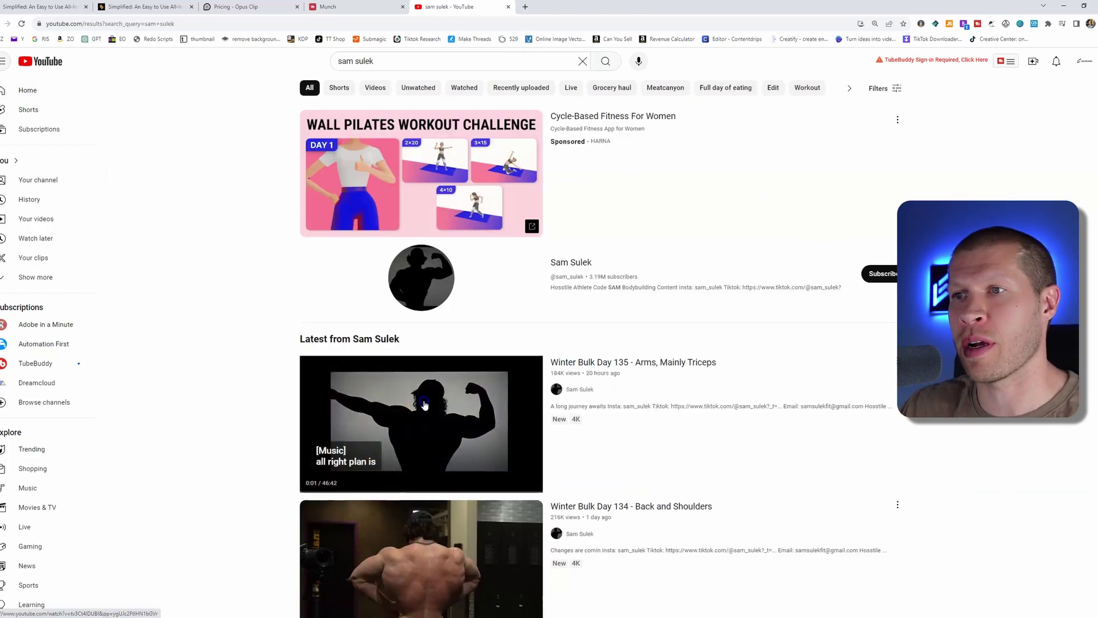
click(424, 404)
click(508, 6)
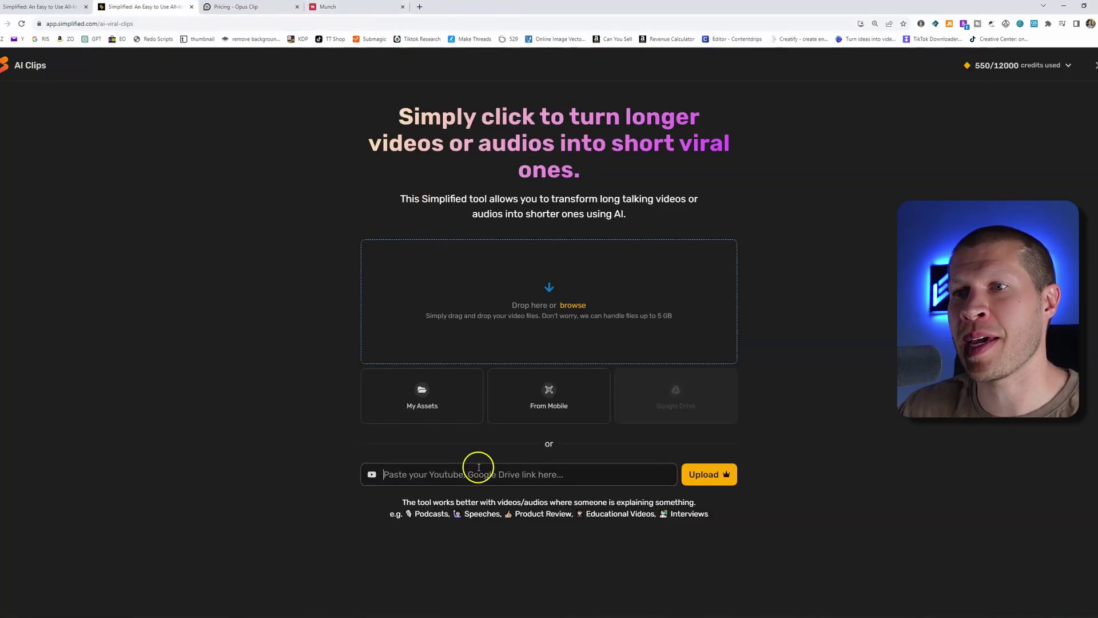
click(687, 480)
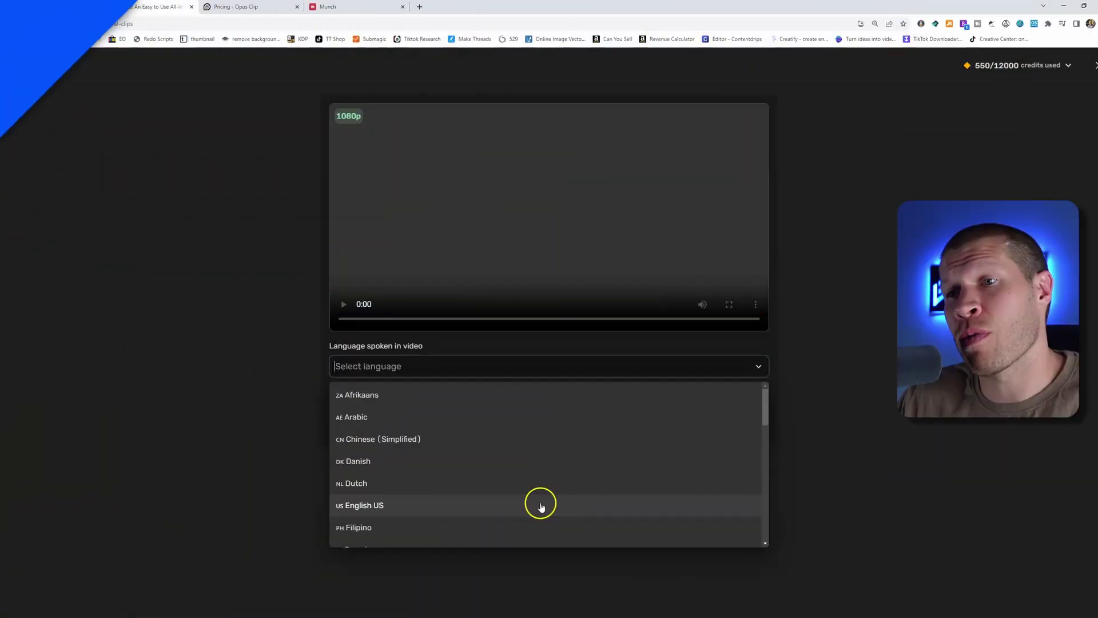
Step: Set the spoken language to English US, generate clips and accept the disclaimer
click(540, 504)
click(758, 425)
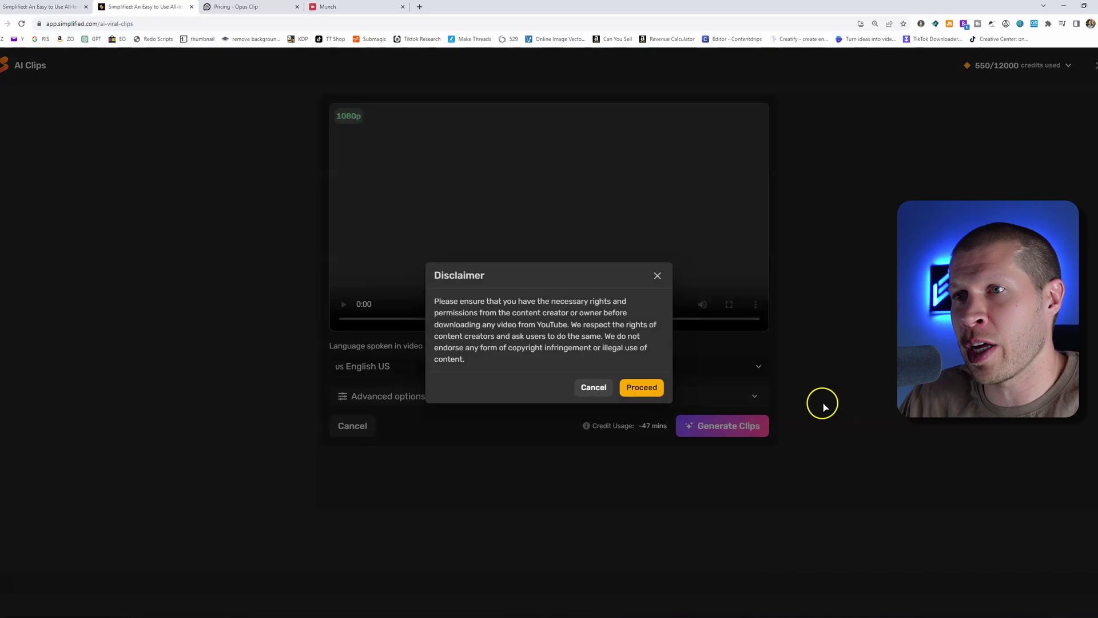
click(638, 386)
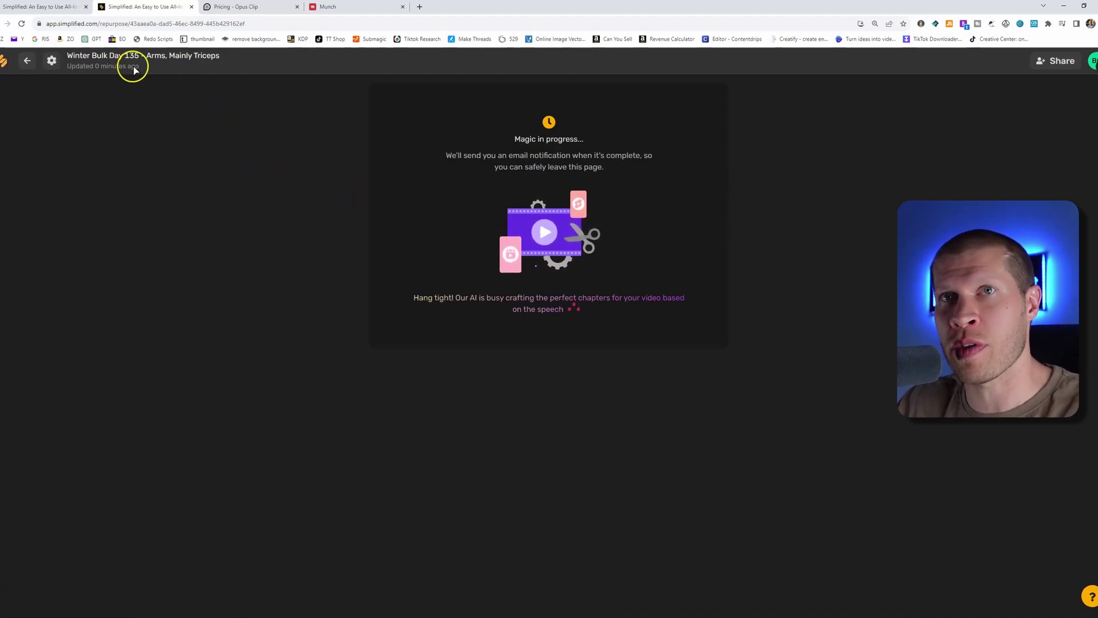
Step: Return to the POST THUR 14TH clips and scroll down to Clip #4 (virality 85)
click(42, 6)
scroll(300, 222, up, 1)
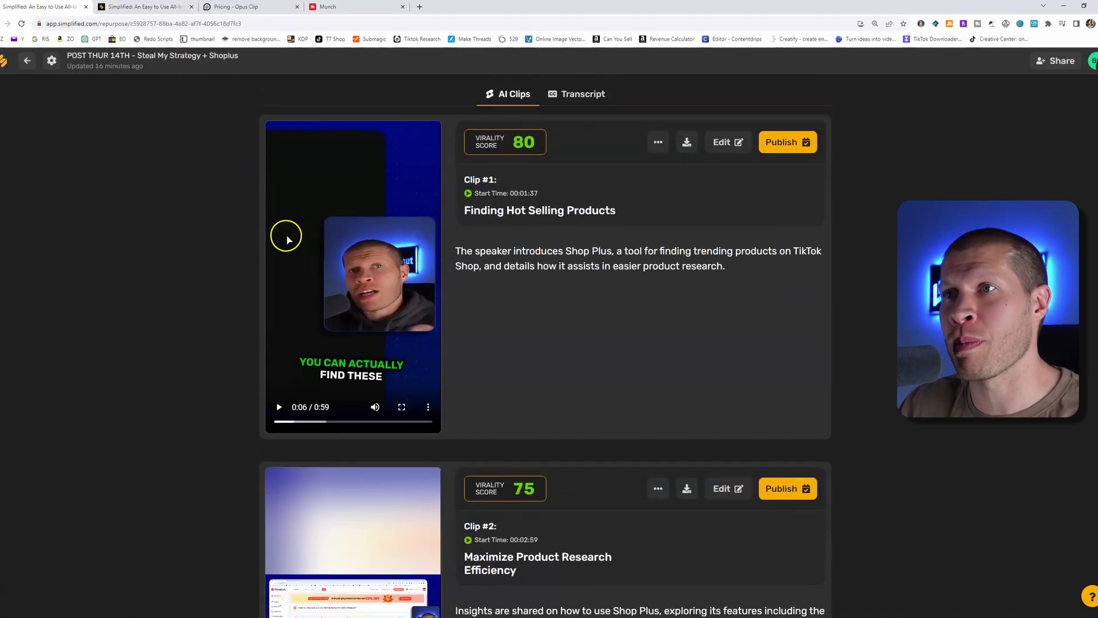
scroll(263, 256, down, 5)
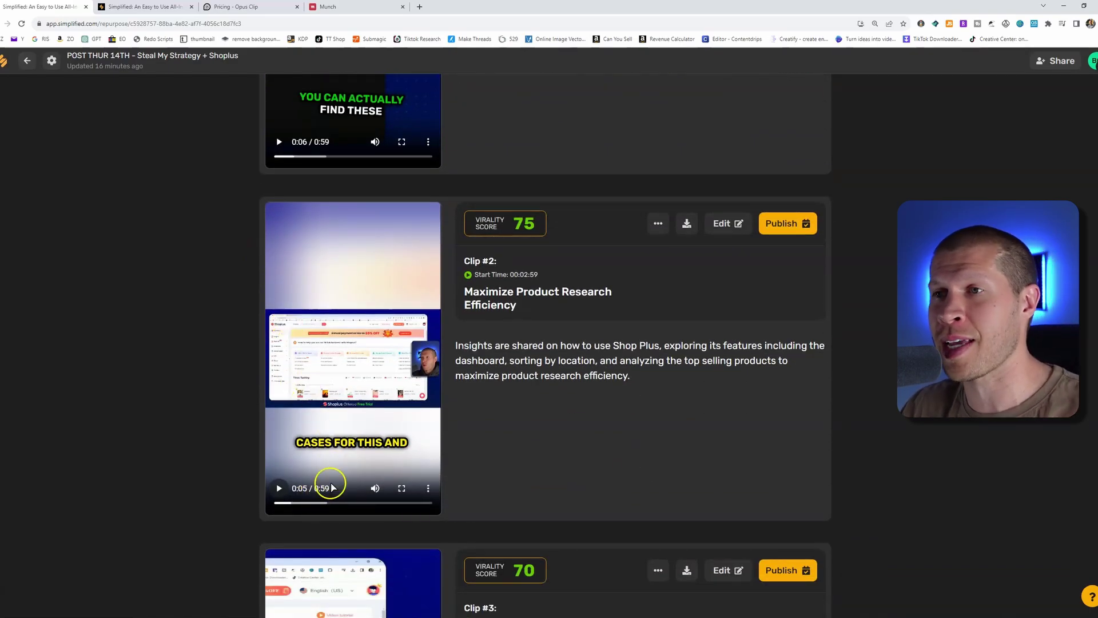
scroll(332, 487, up, 2)
scroll(331, 509, down, 7)
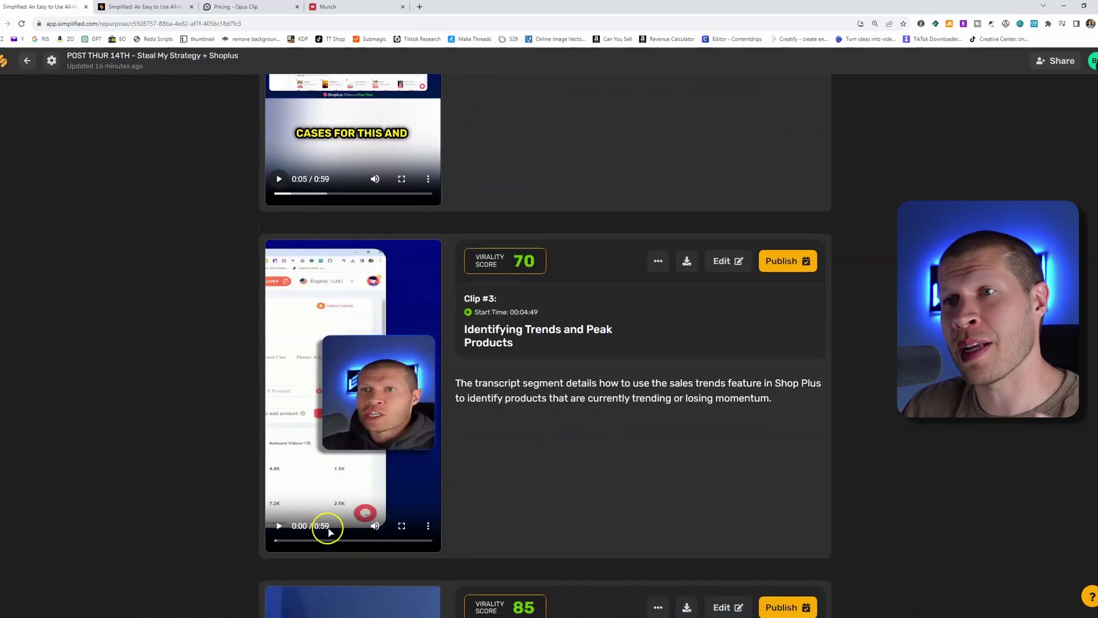
scroll(330, 521, down, 8)
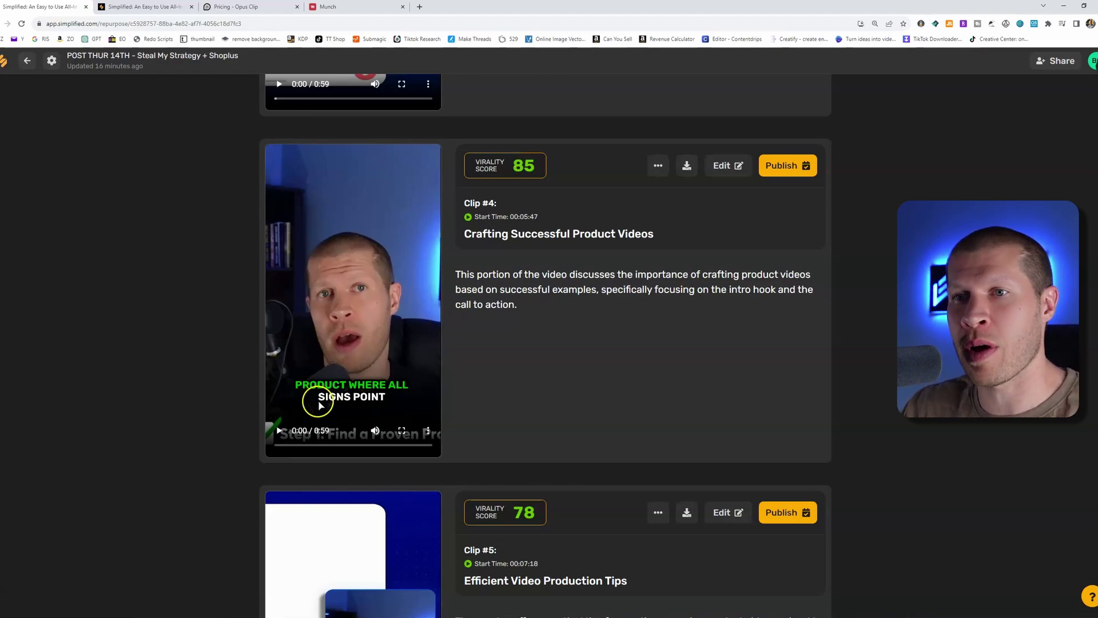
Step: Play Clip #4's preview and pause it at 0:08
click(279, 430)
key(XF86AudioLowerVolume)
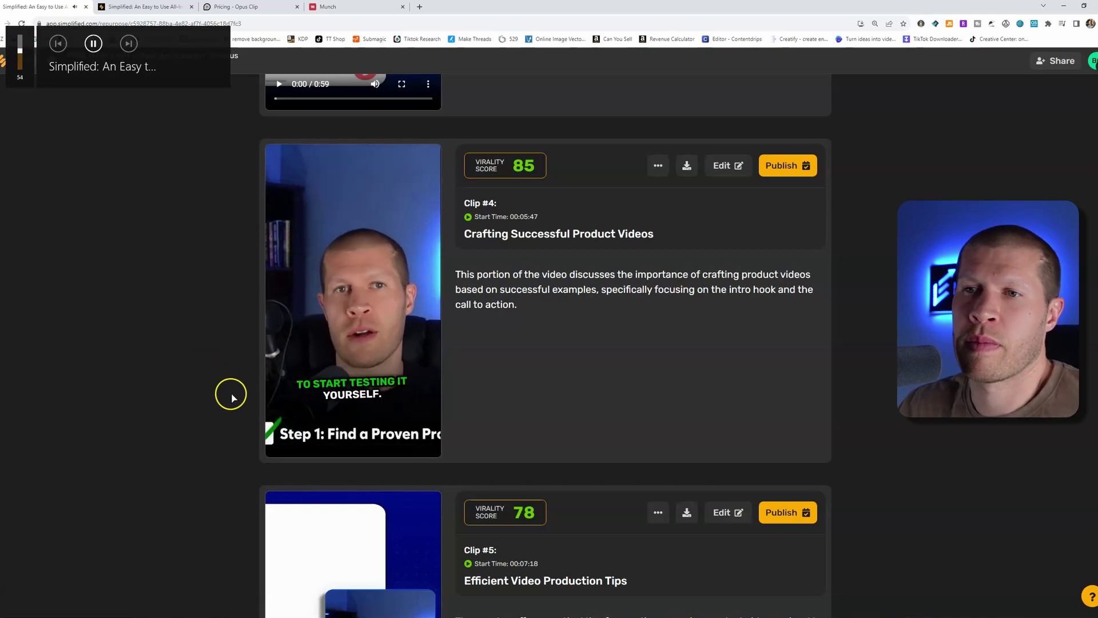
mouse_move(267, 446)
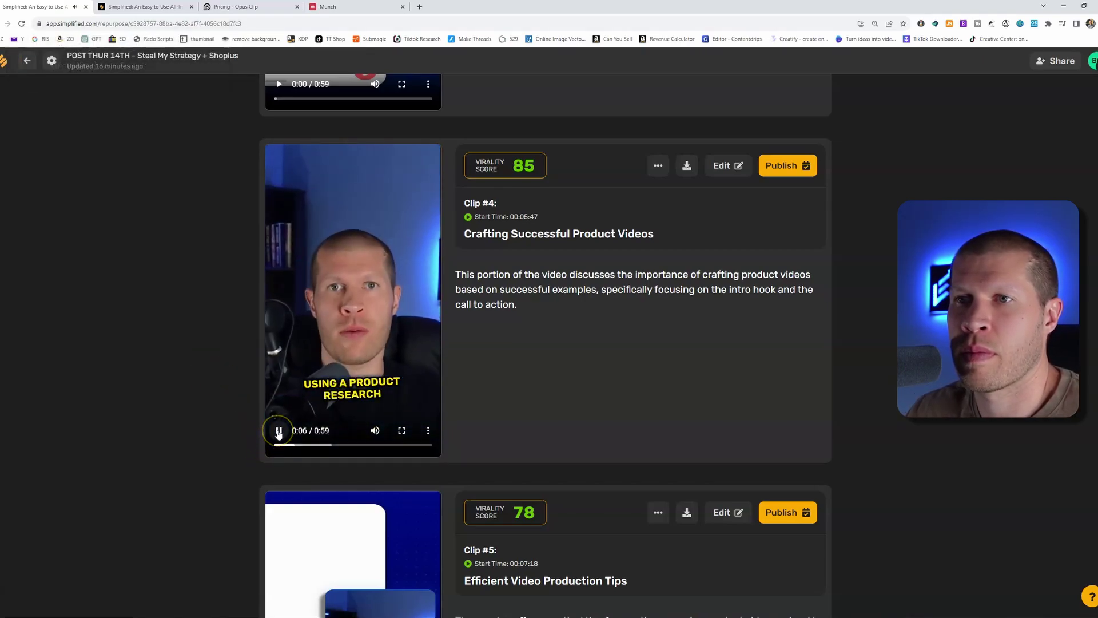
click(278, 431)
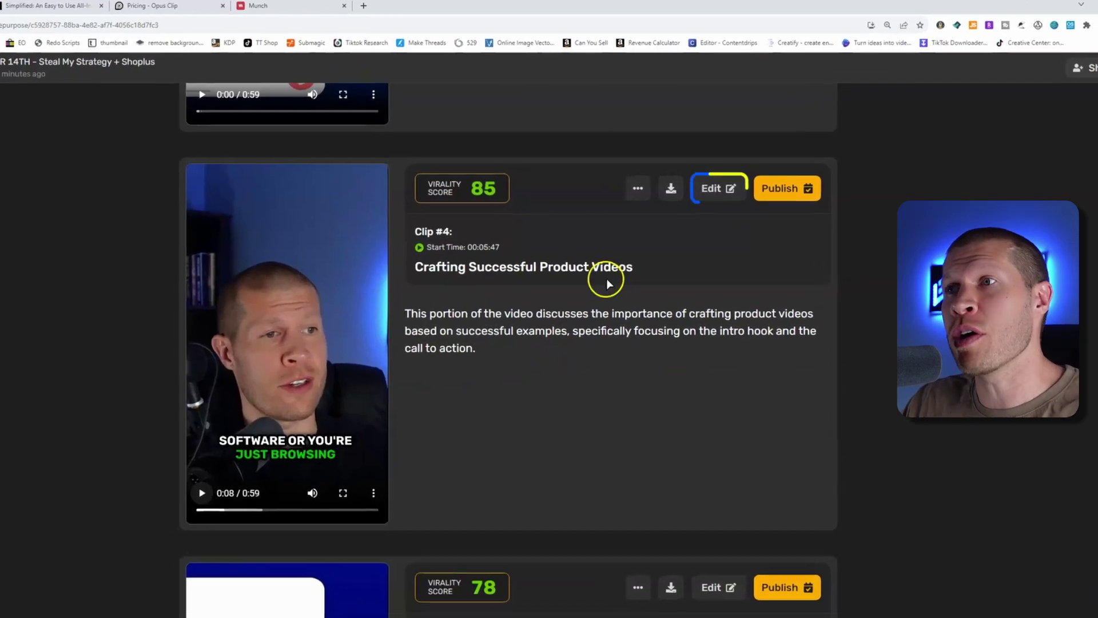
Step: Open Clip #4 in the editor and delete the transcript's first sentence
click(712, 171)
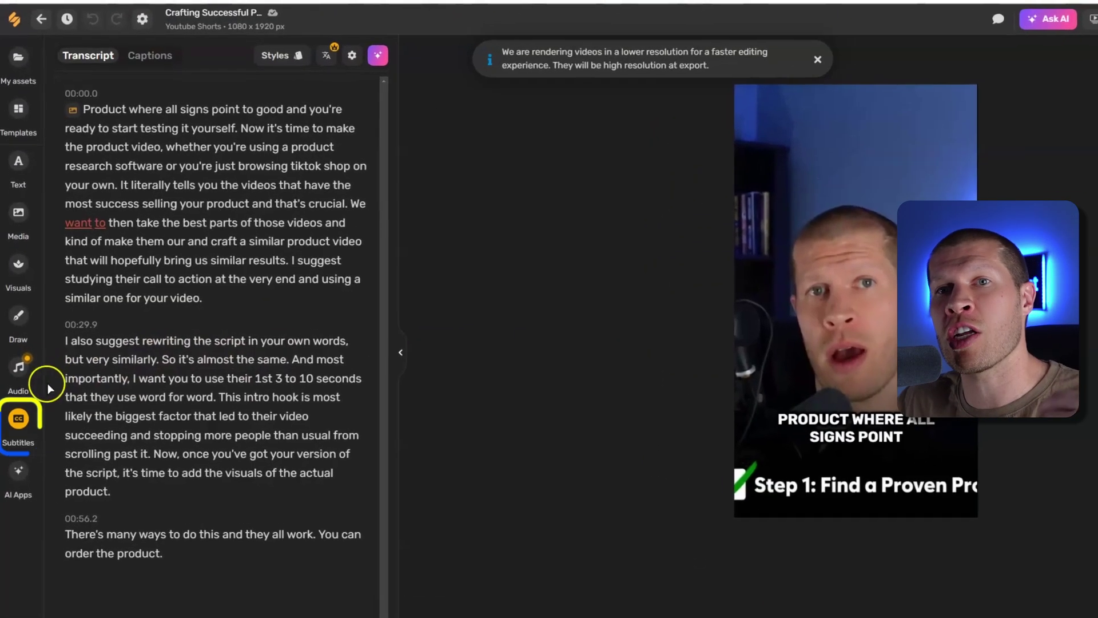
click(18, 390)
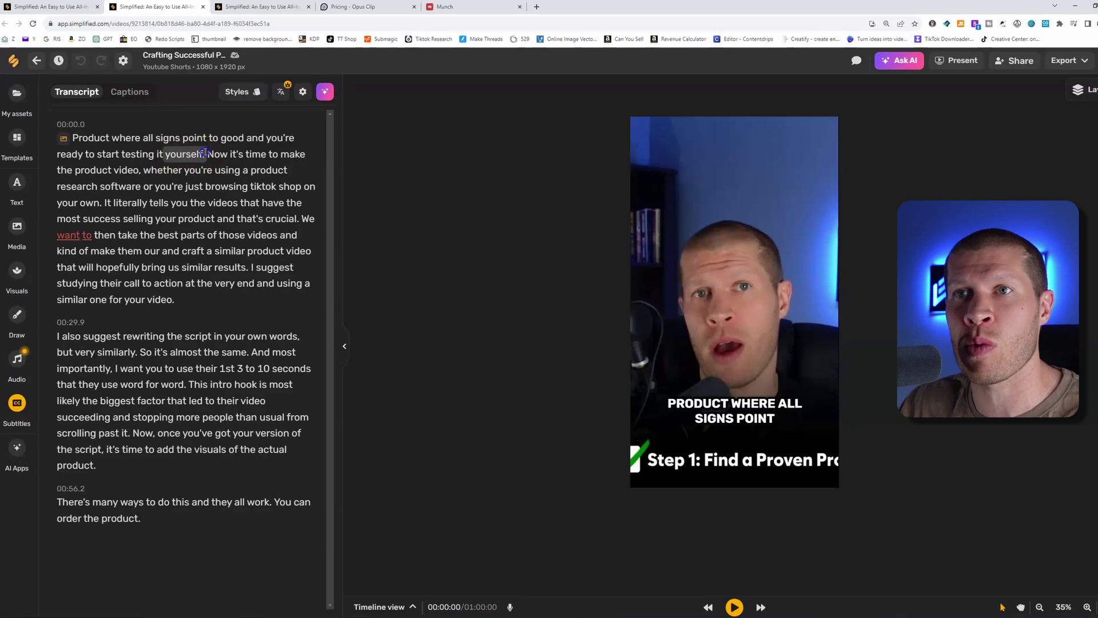
drag(207, 156, 66, 127)
key(Delete)
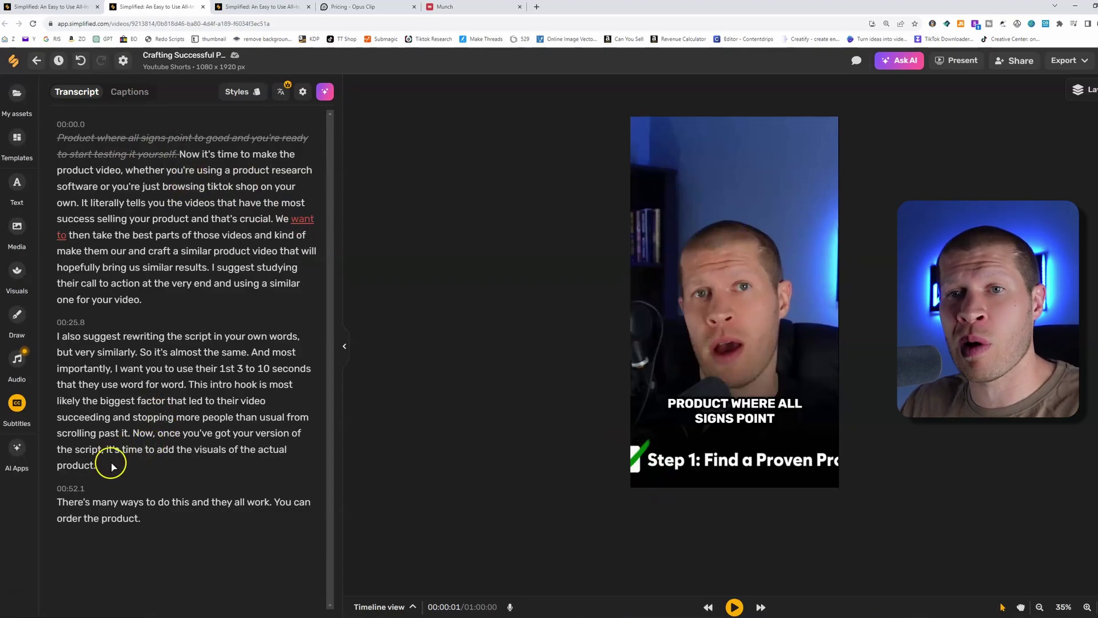
Step: Trim the final paragraph out of the clip and view its timed caption lines
drag(140, 518, 55, 502)
click(269, 514)
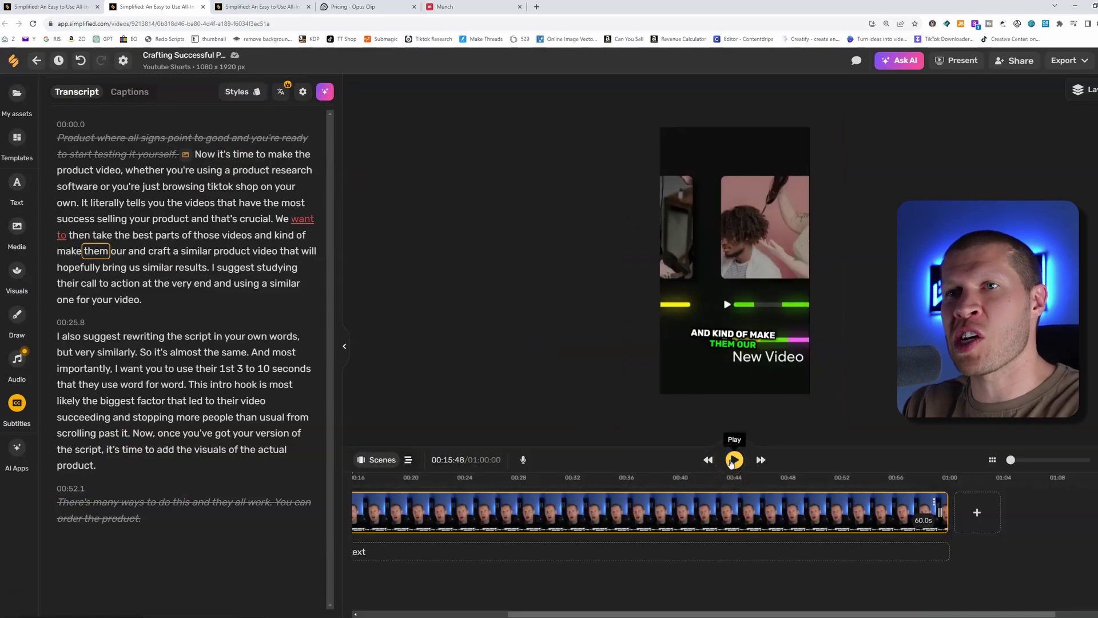
click(129, 91)
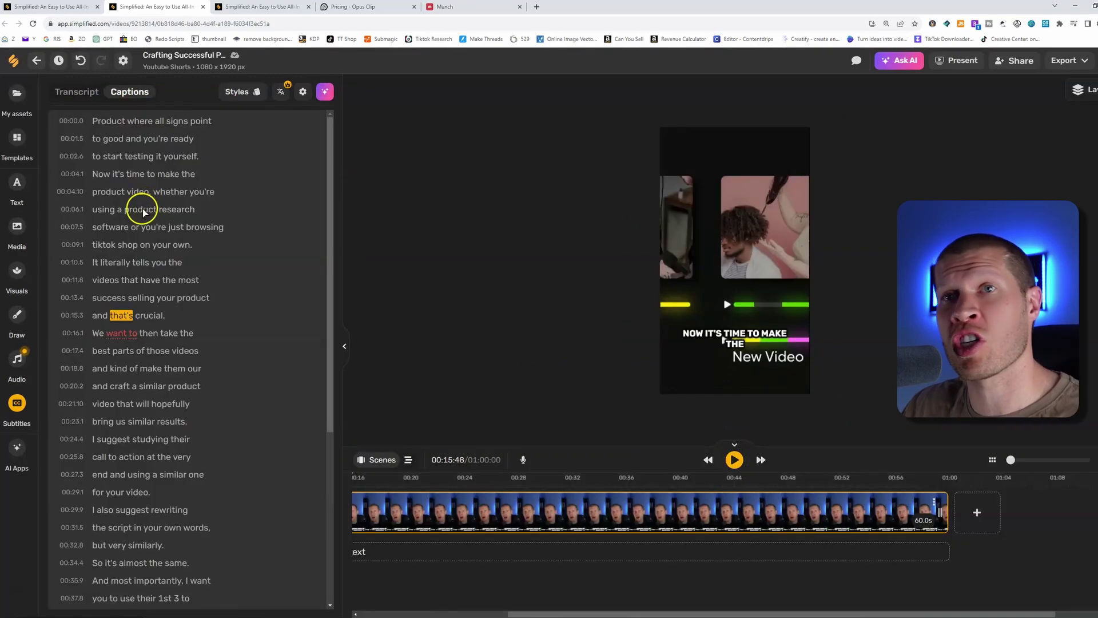
Step: Jump the clip preview to the caption word 'want', then return to the POST THUR 14TH clip list
click(112, 334)
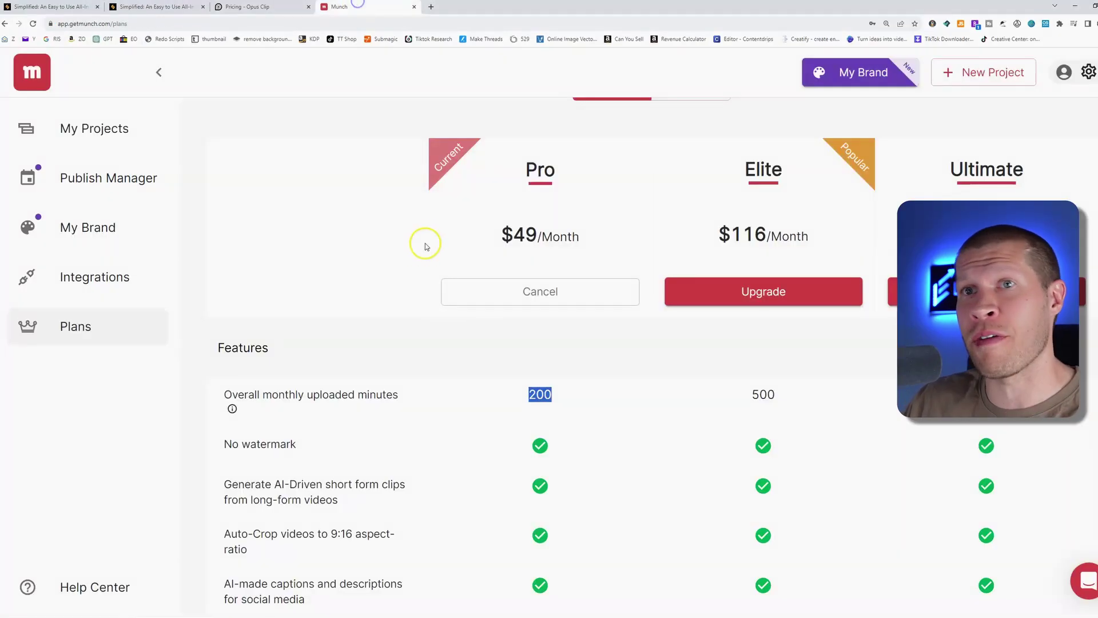
click(247, 6)
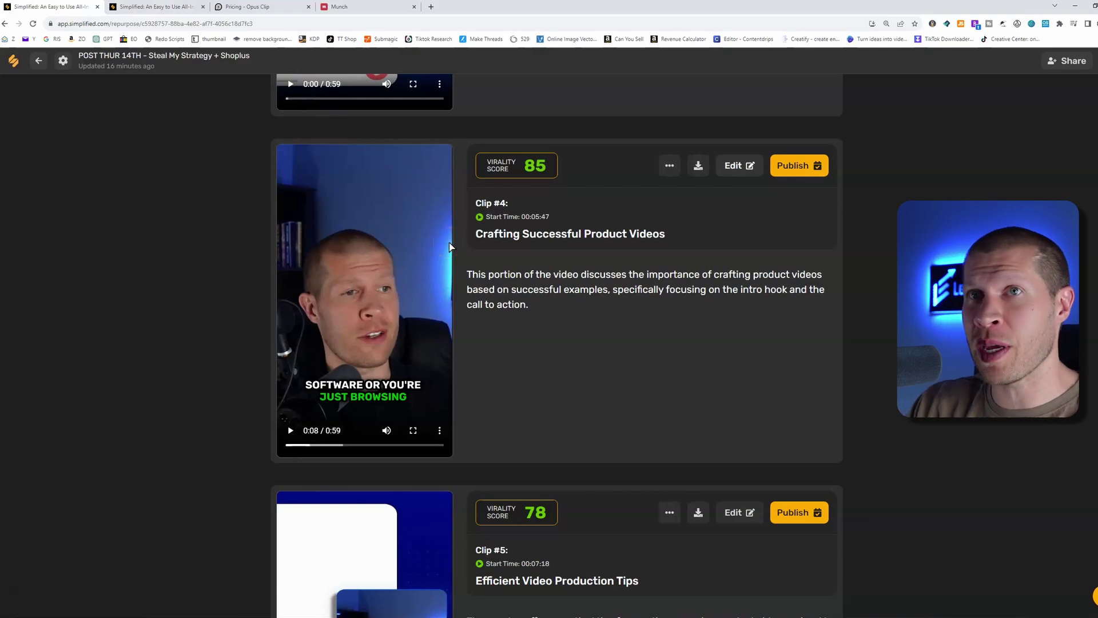
Step: Check the Winter Bulk video's generation progress, then go back and browse the AI Video dashboard's tools
click(179, 7)
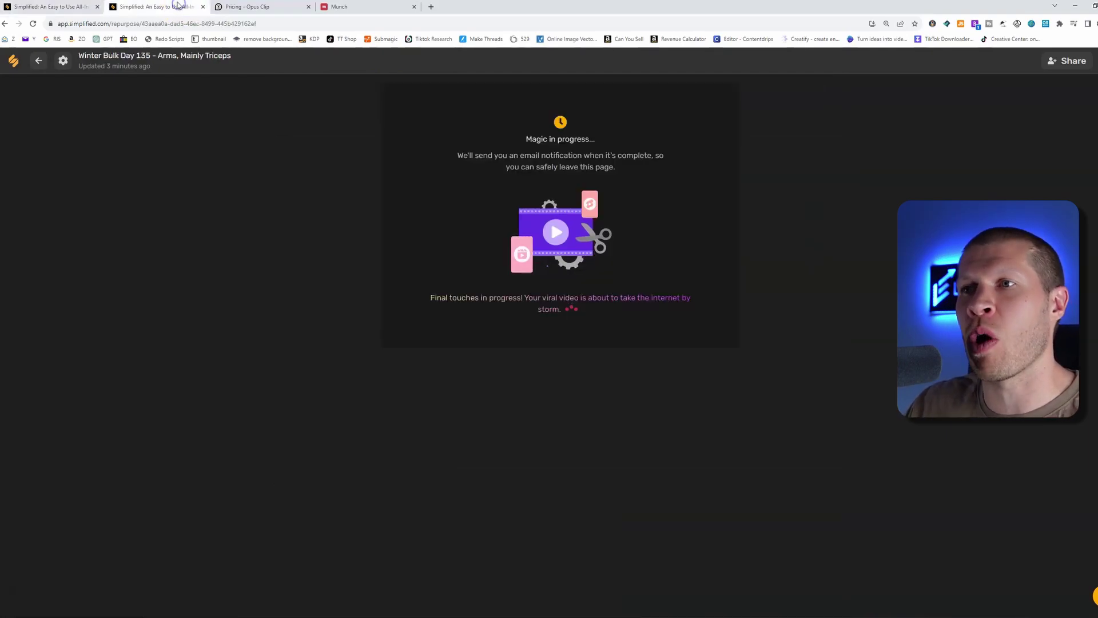
click(72, 8)
scroll(295, 326, up, 1)
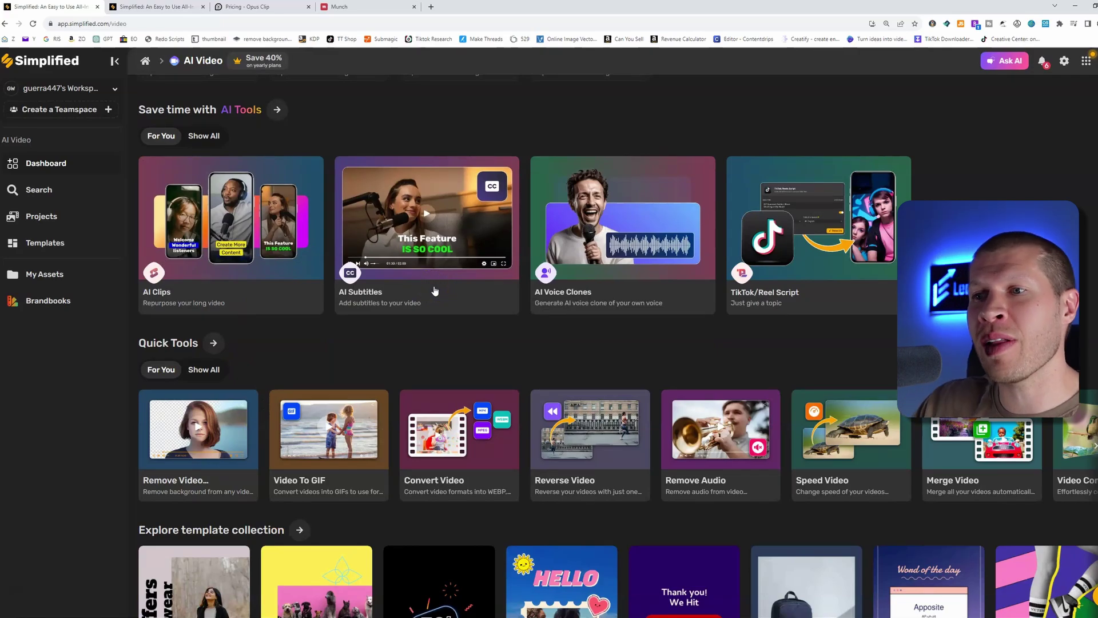
scroll(360, 385, down, 2)
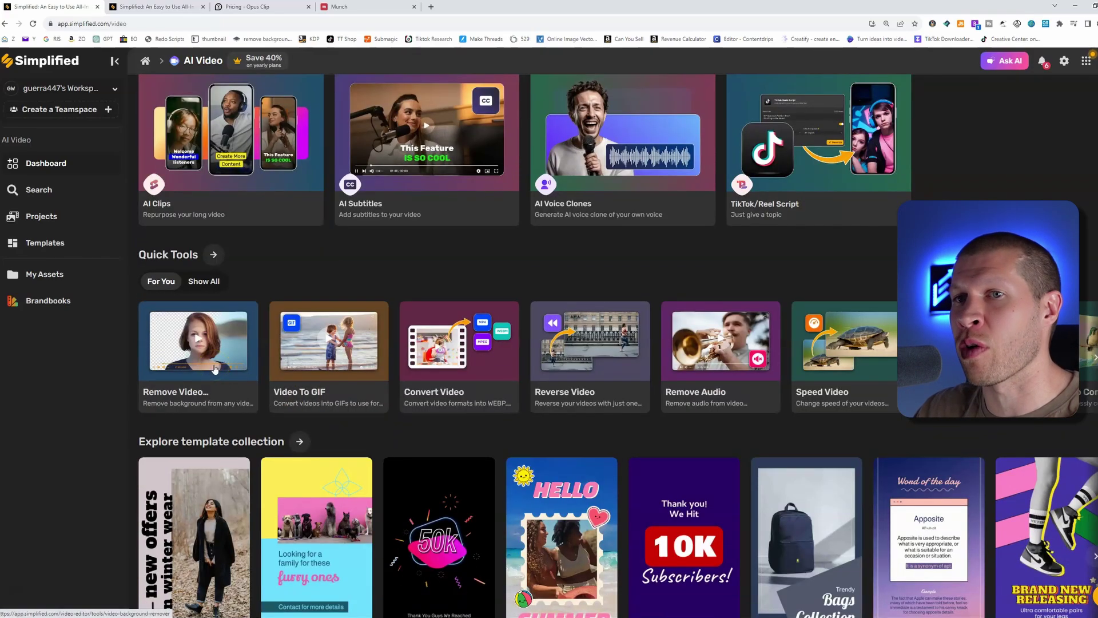